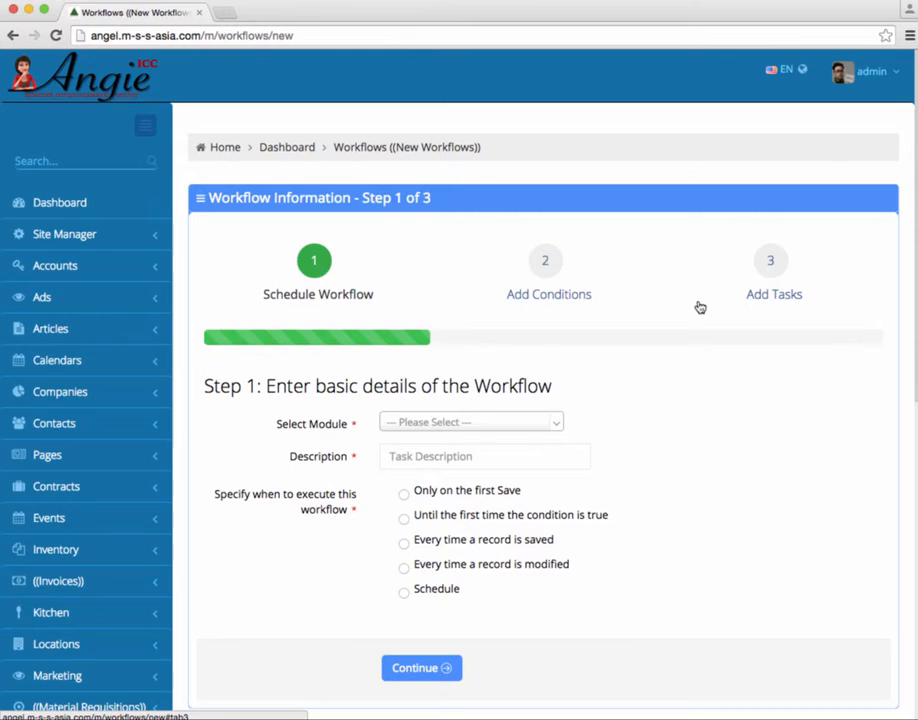
Select the Contracts module for the new workflow and enter the description NEW CONTRACT.
click(686, 420)
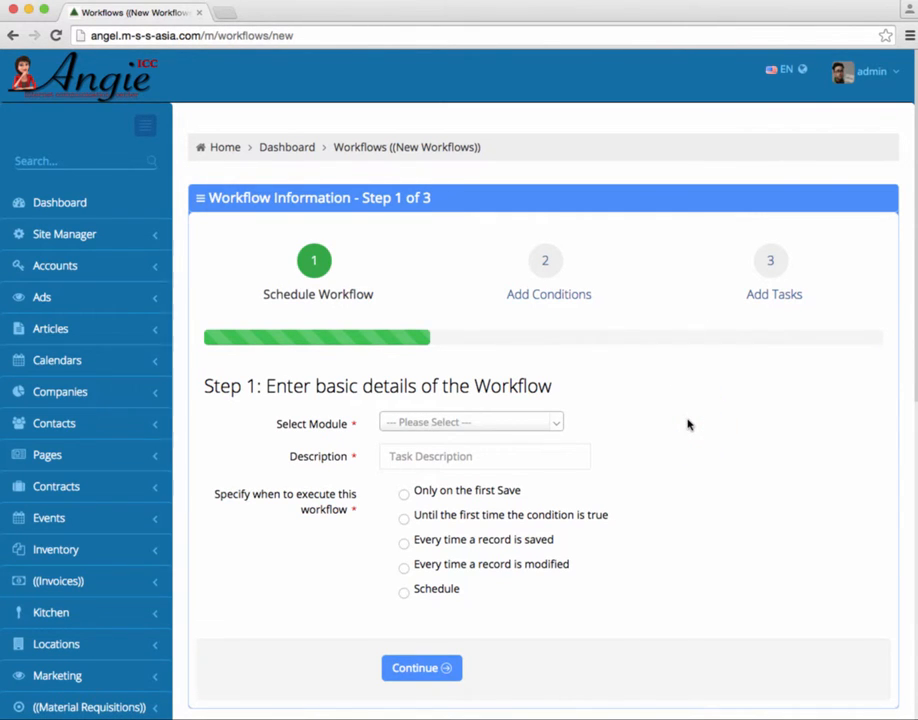
scroll(687, 424, down, 1)
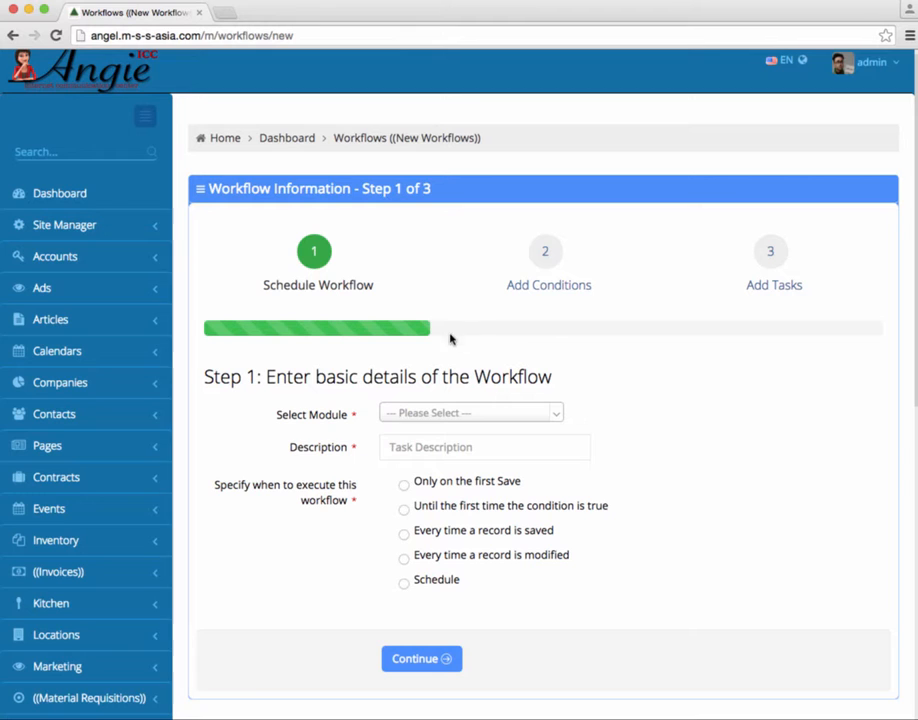
click(559, 417)
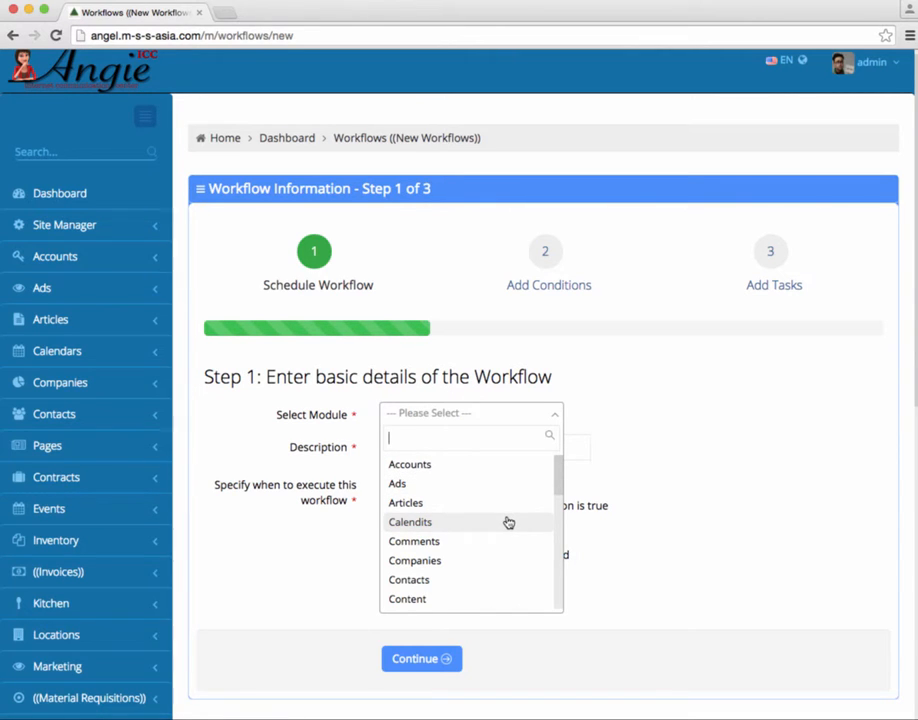
scroll(508, 530, down, 2)
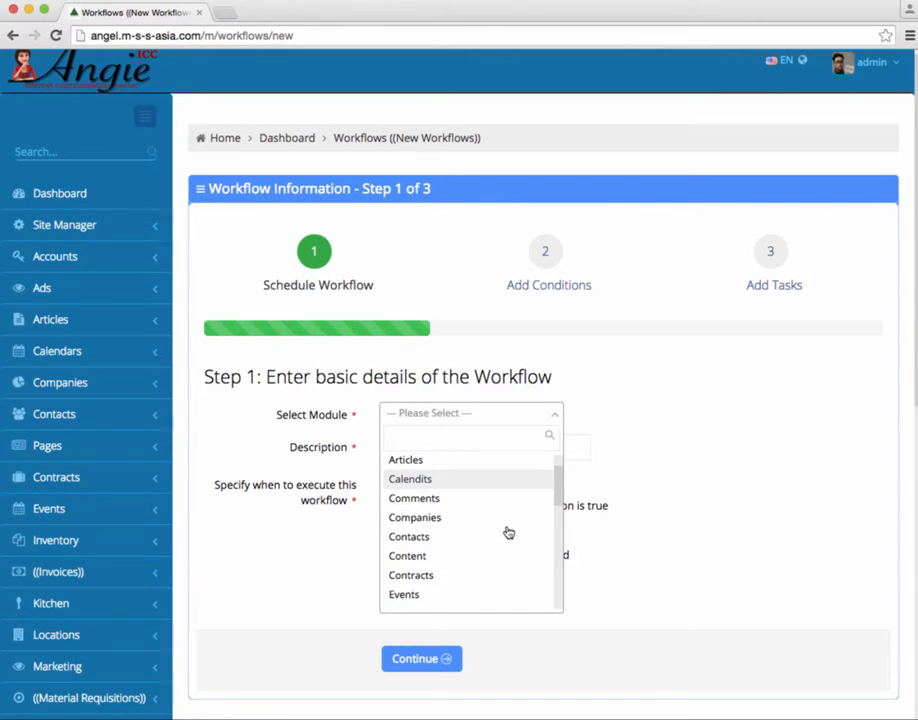
click(452, 578)
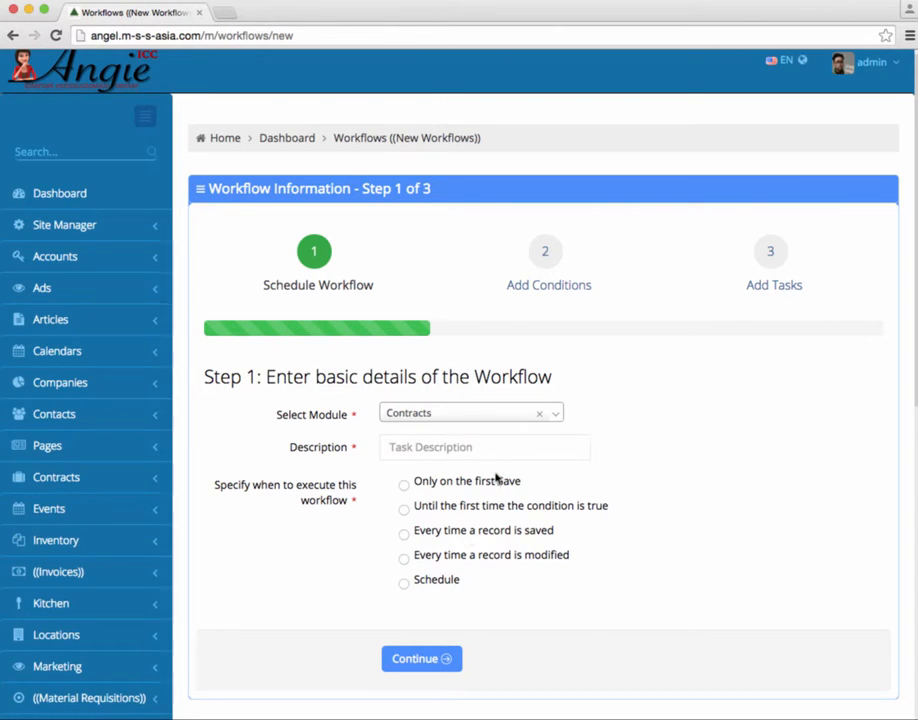
click(501, 450)
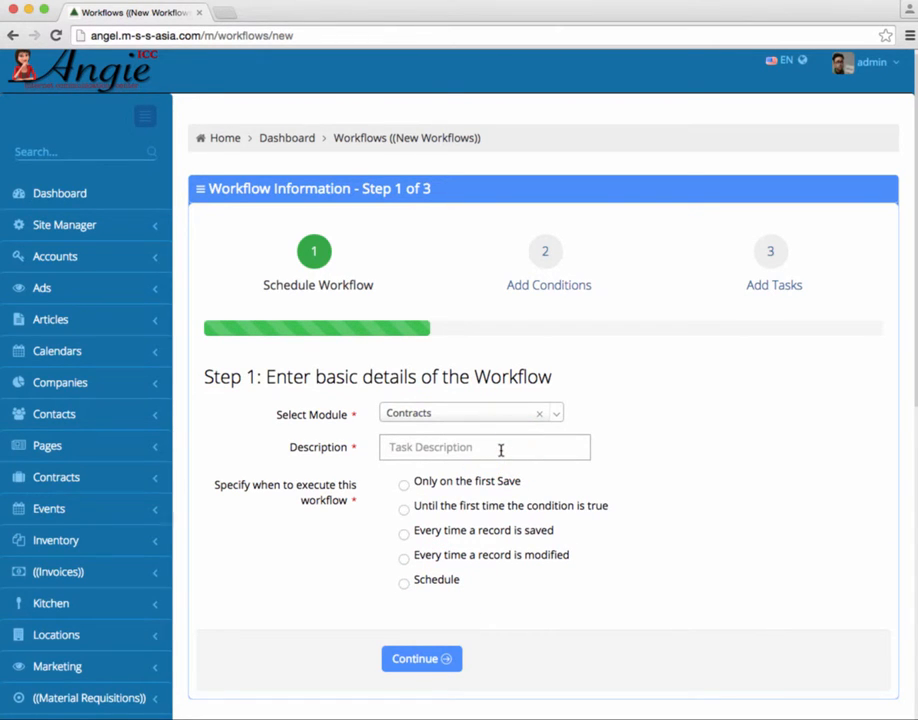
click(501, 450)
text(NEW CONTRACT)
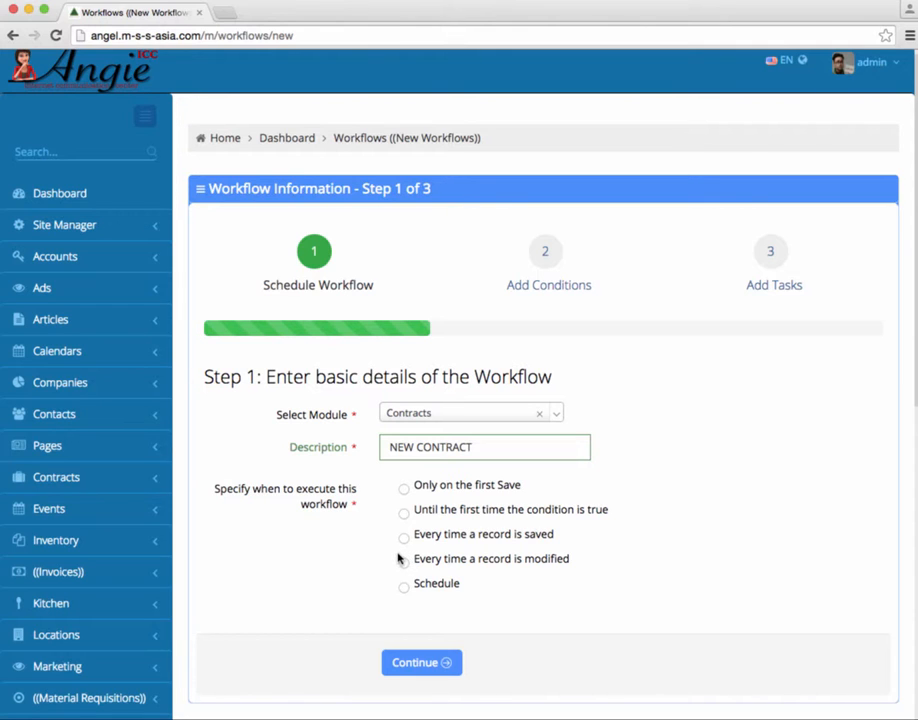
Set the workflow to execute only on the first save and continue to the conditions stage.
click(404, 489)
click(403, 513)
click(404, 562)
click(405, 585)
click(404, 489)
scroll(549, 529, down, 1)
click(420, 631)
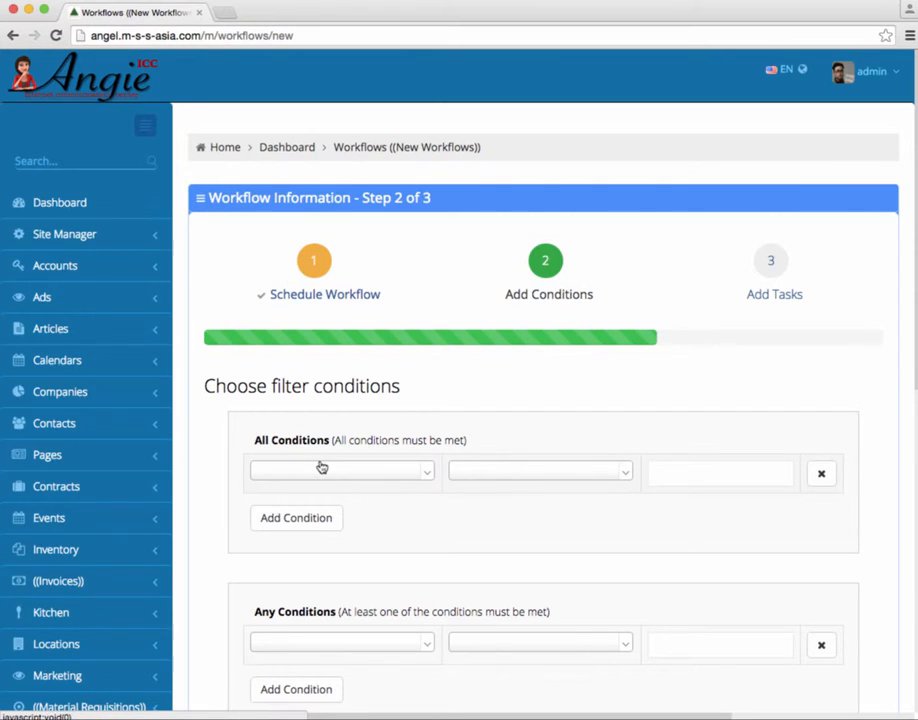
Under All Conditions, require that Customer Name is the customer's surname, then continue to the tasks stage.
click(423, 472)
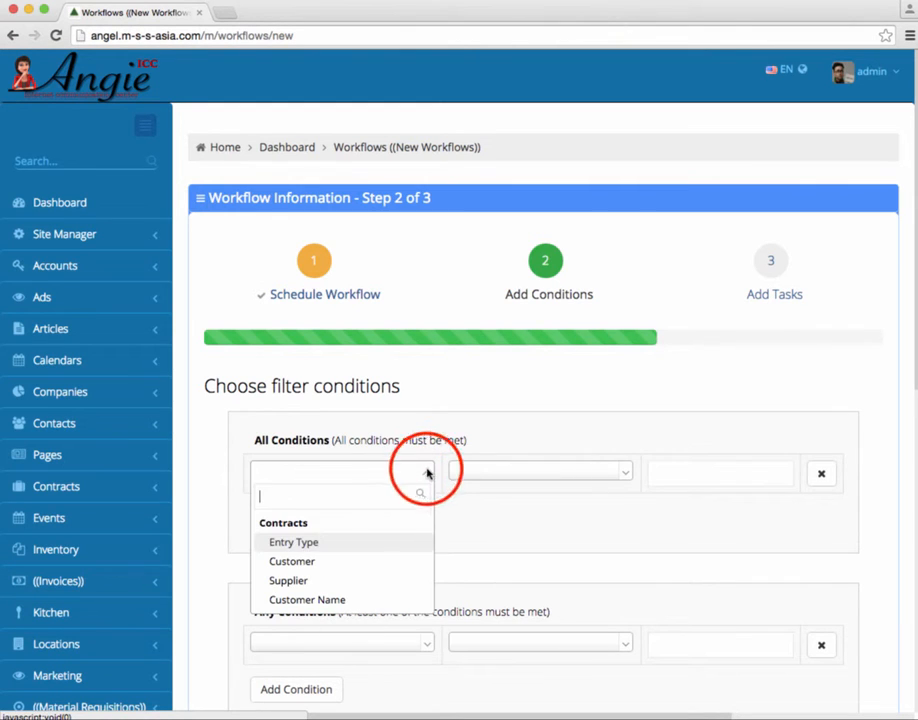
click(352, 599)
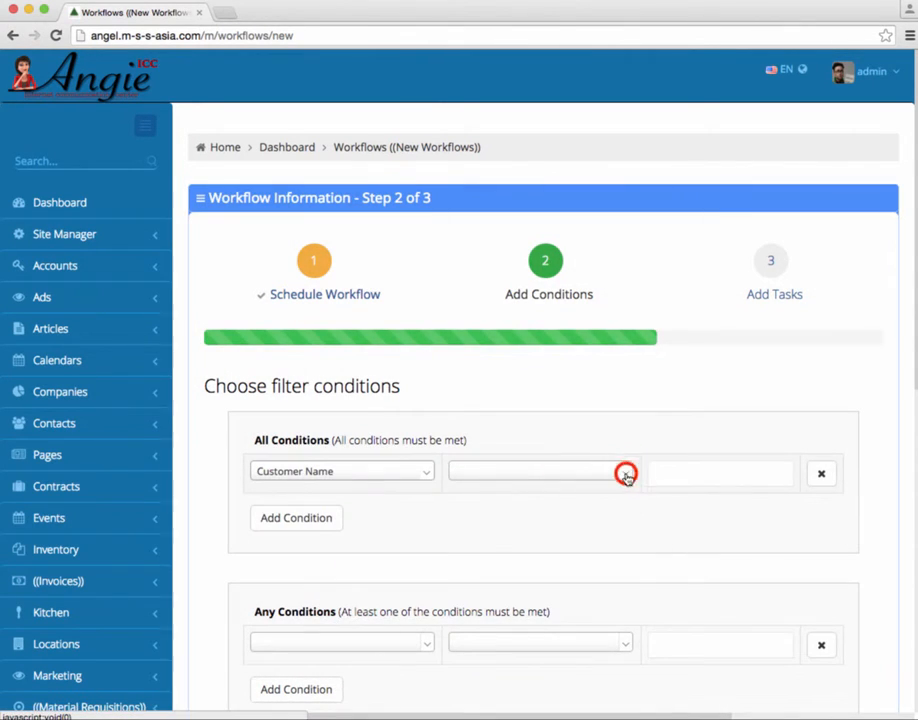
click(627, 473)
click(588, 520)
click(700, 474)
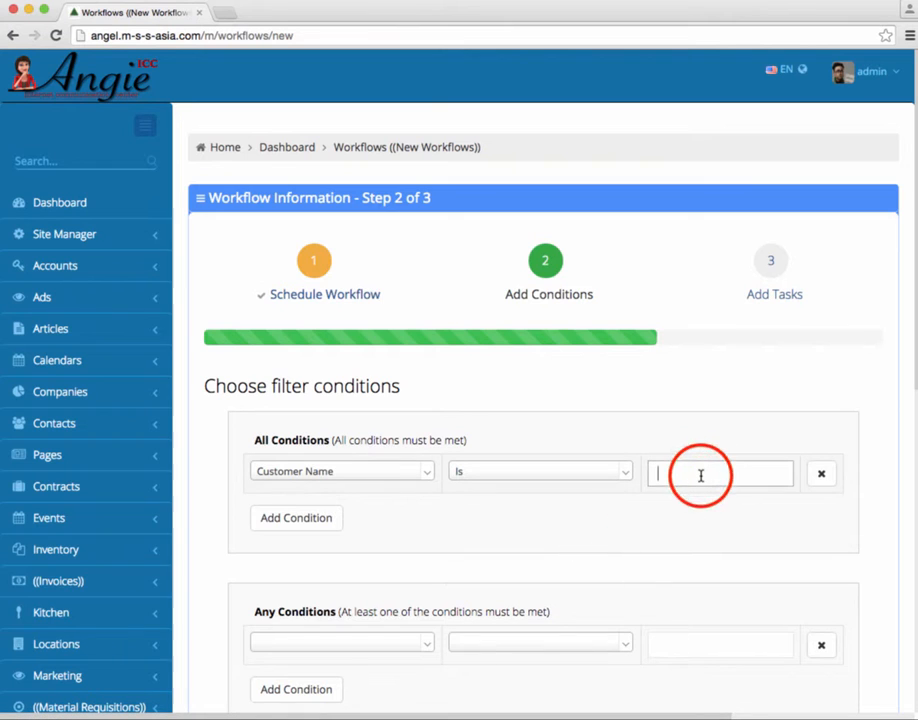
text(Evans)
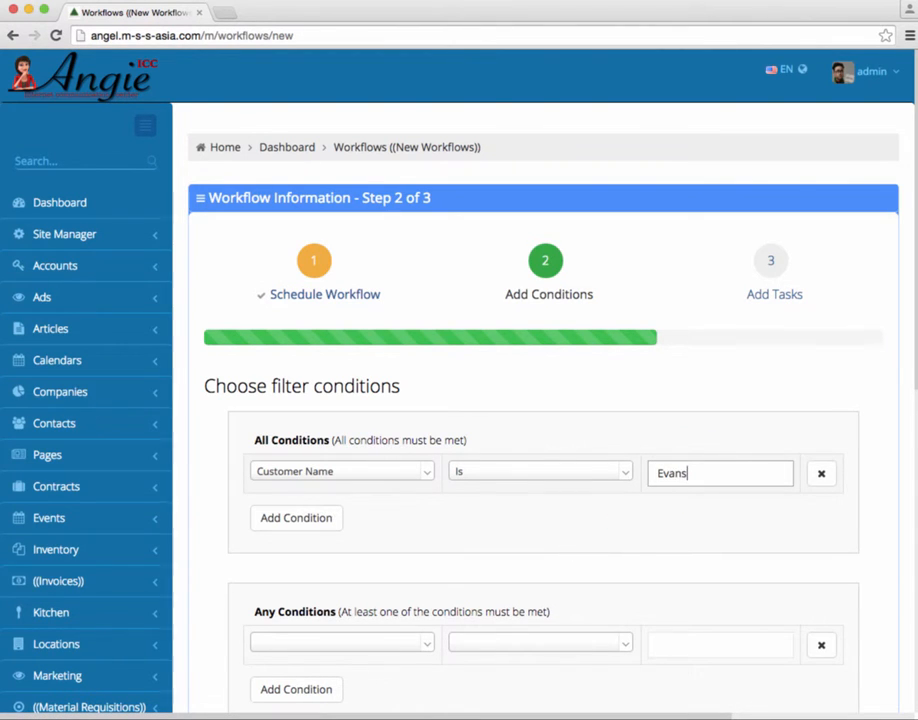
scroll(700, 478, down, 1)
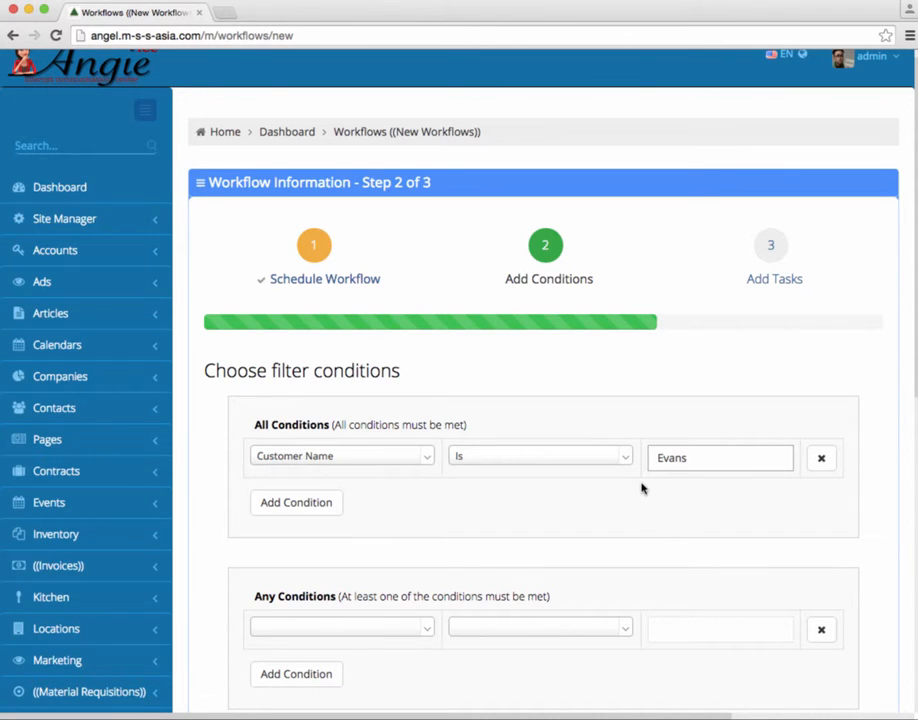
scroll(642, 488, down, 5)
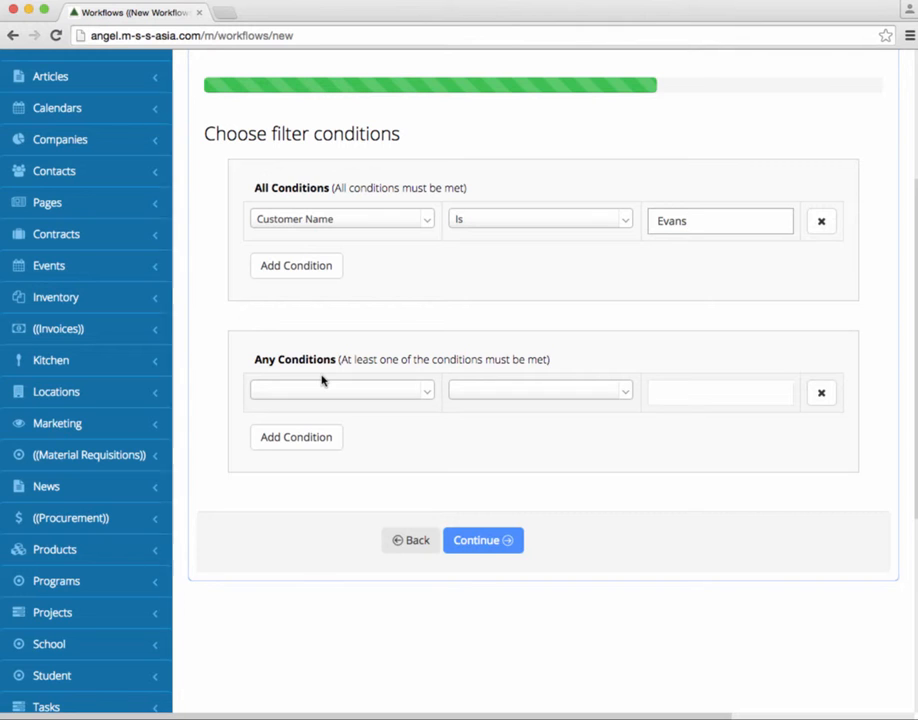
click(482, 540)
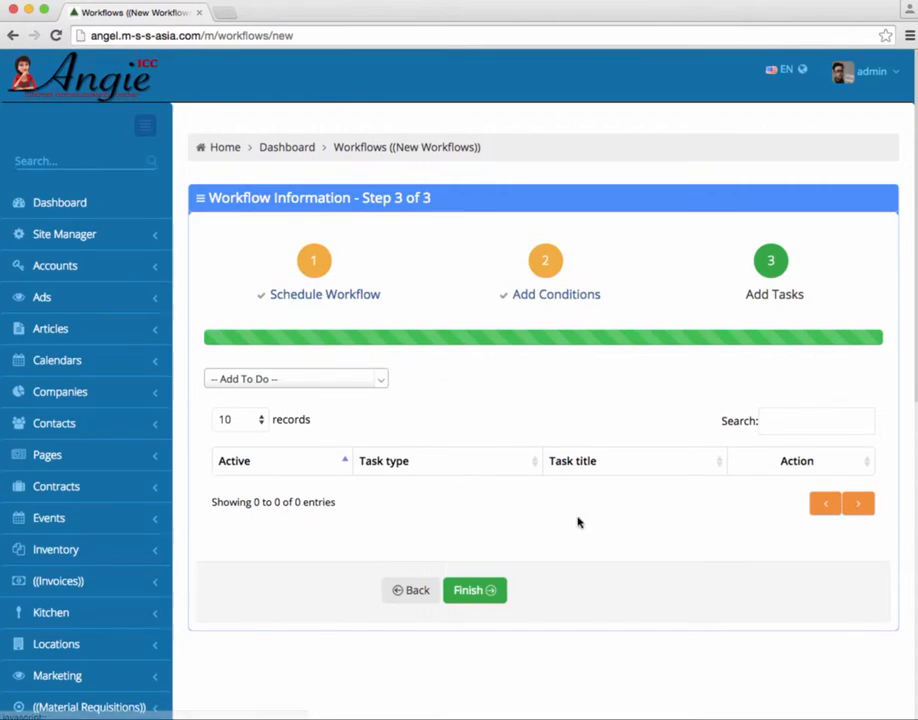
Add a Send Mail task to the workflow and title it "Send email".
scroll(600, 506, down, 3)
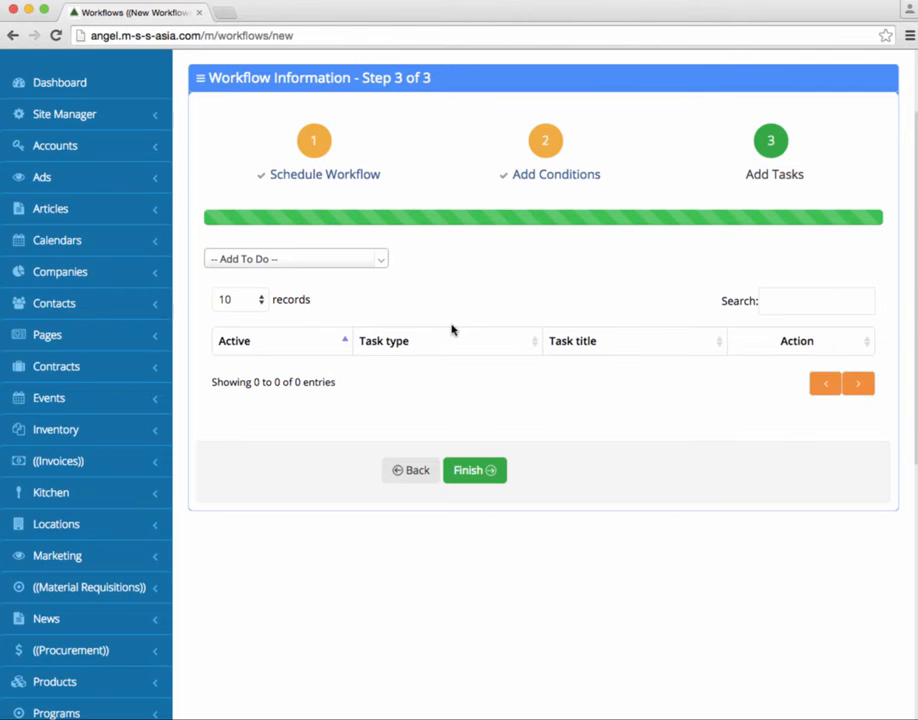
click(381, 260)
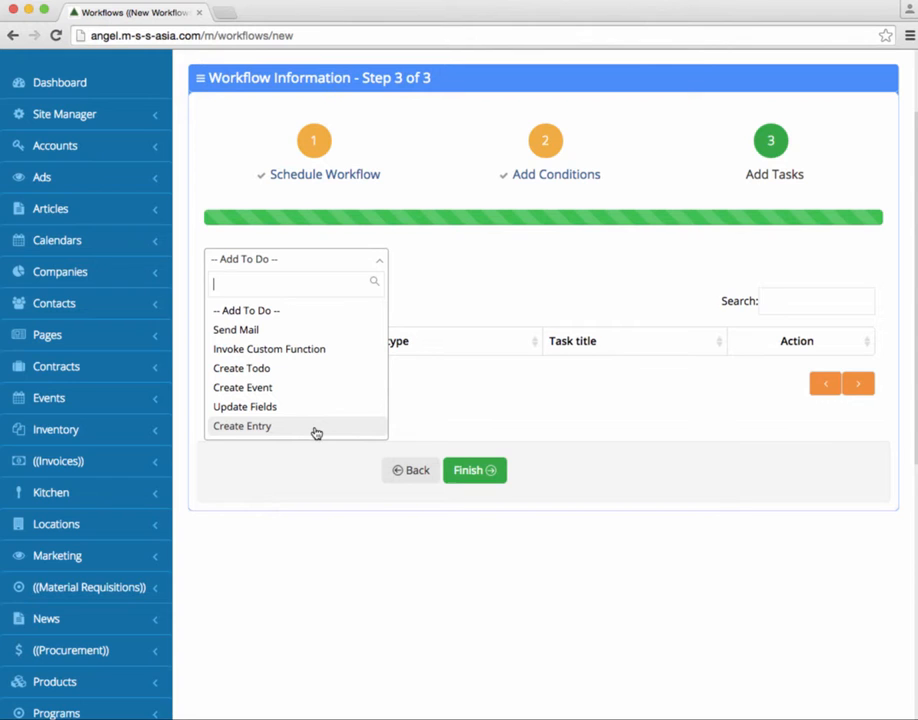
scroll(316, 432, down, 2)
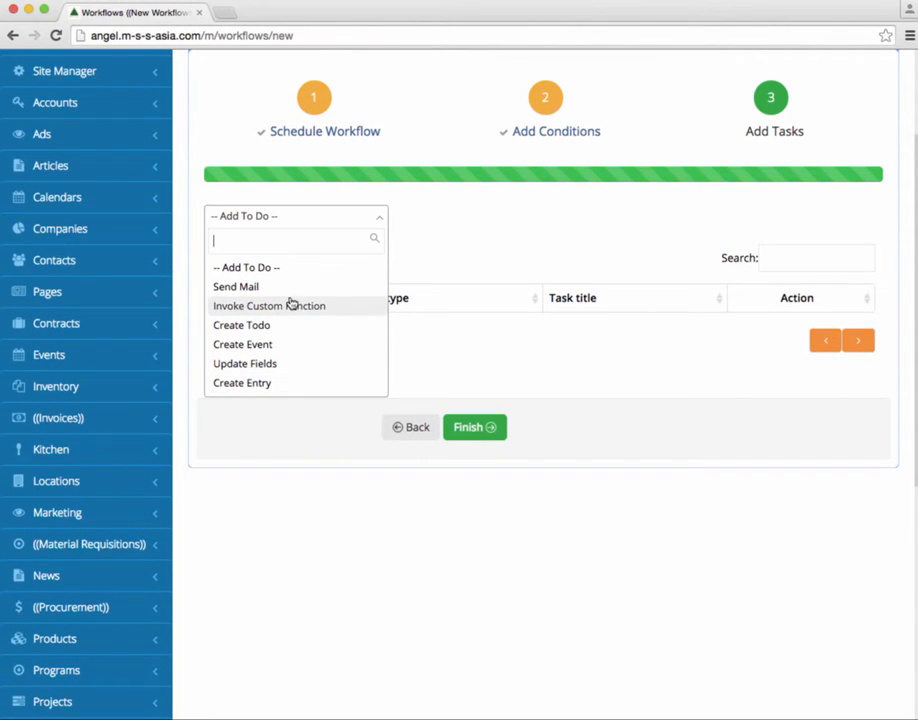
click(285, 288)
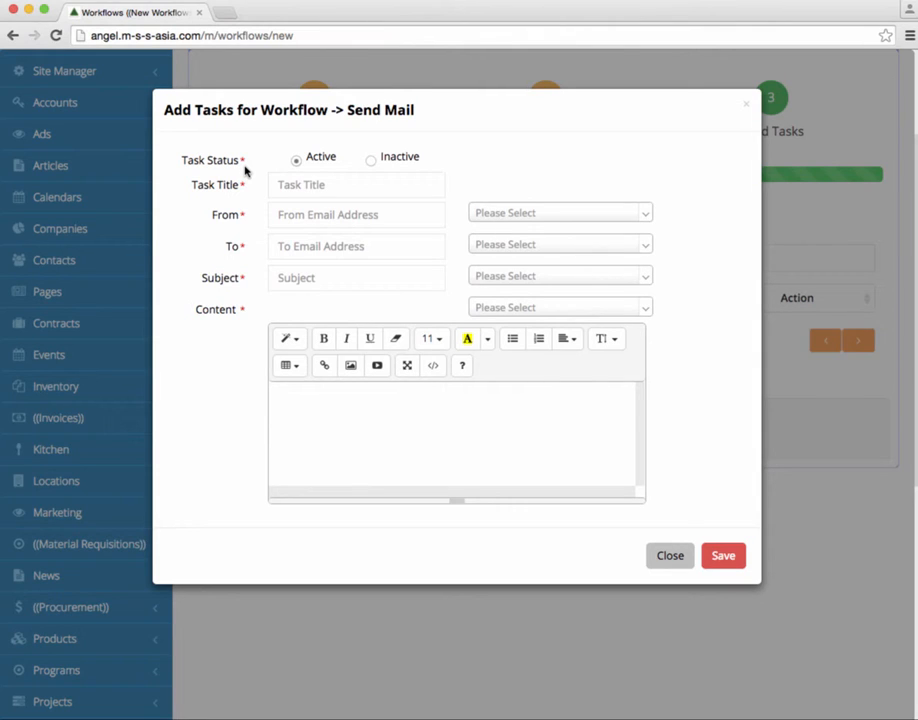
click(322, 183)
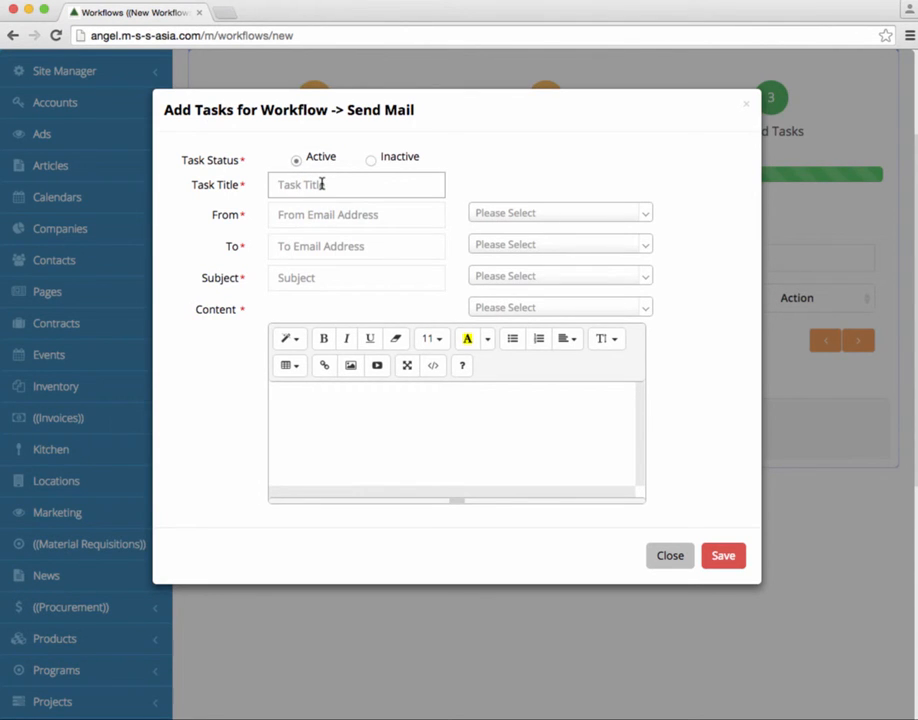
click(322, 183)
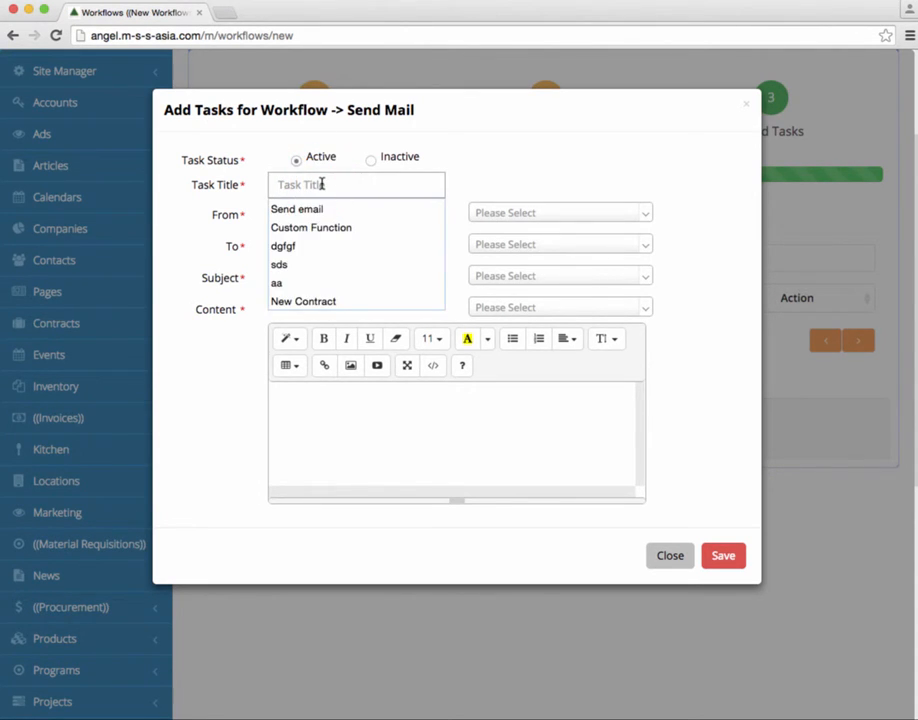
click(323, 212)
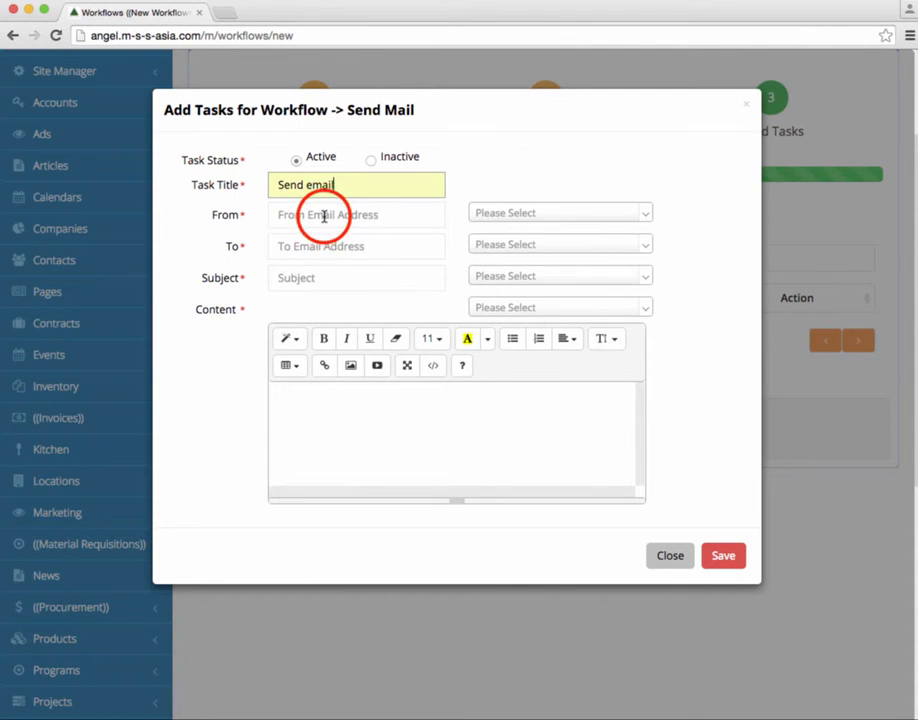
Fill in the mail task's sender and recipient e-mail addresses from the saved suggestions.
click(324, 215)
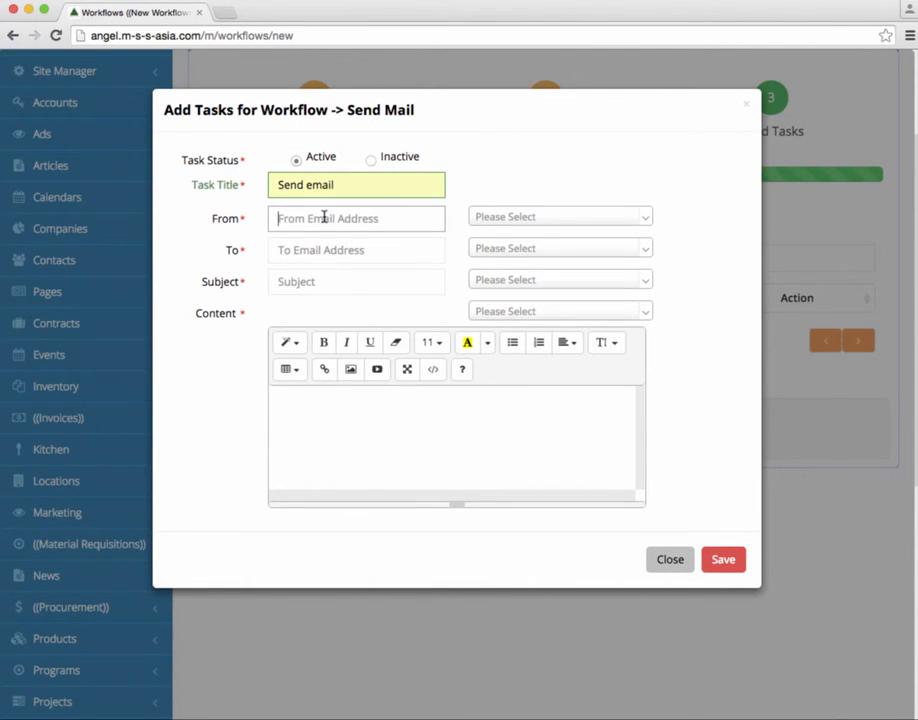
click(324, 217)
click(324, 217)
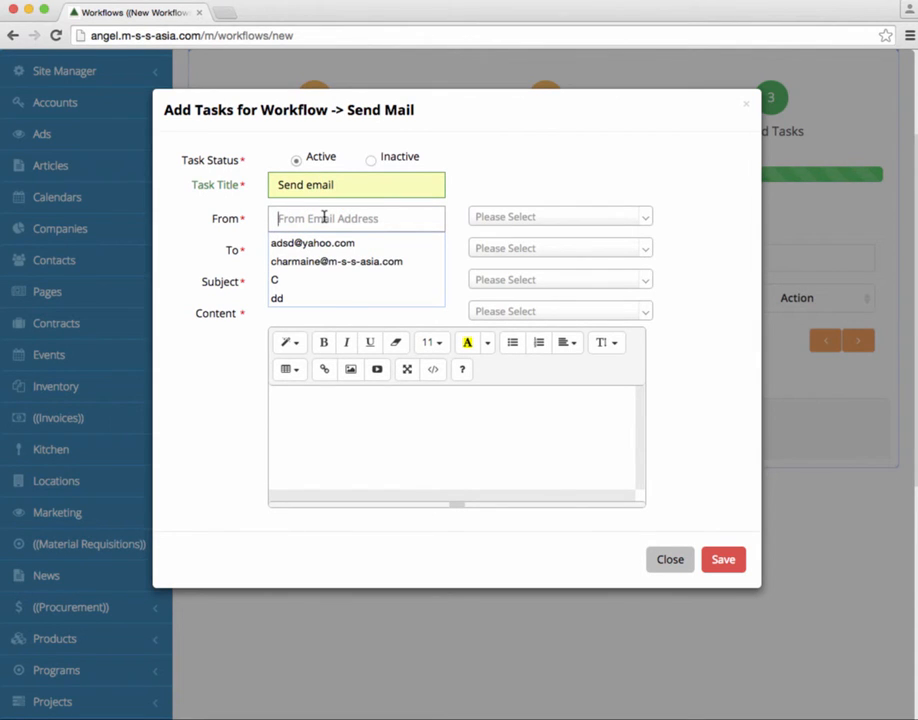
click(330, 261)
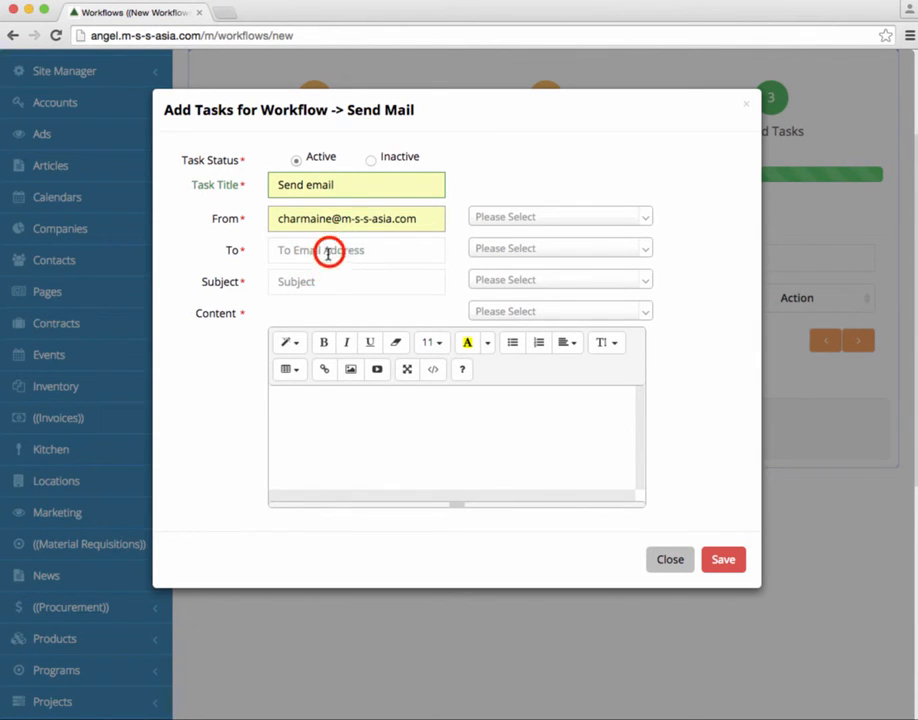
click(328, 252)
click(330, 252)
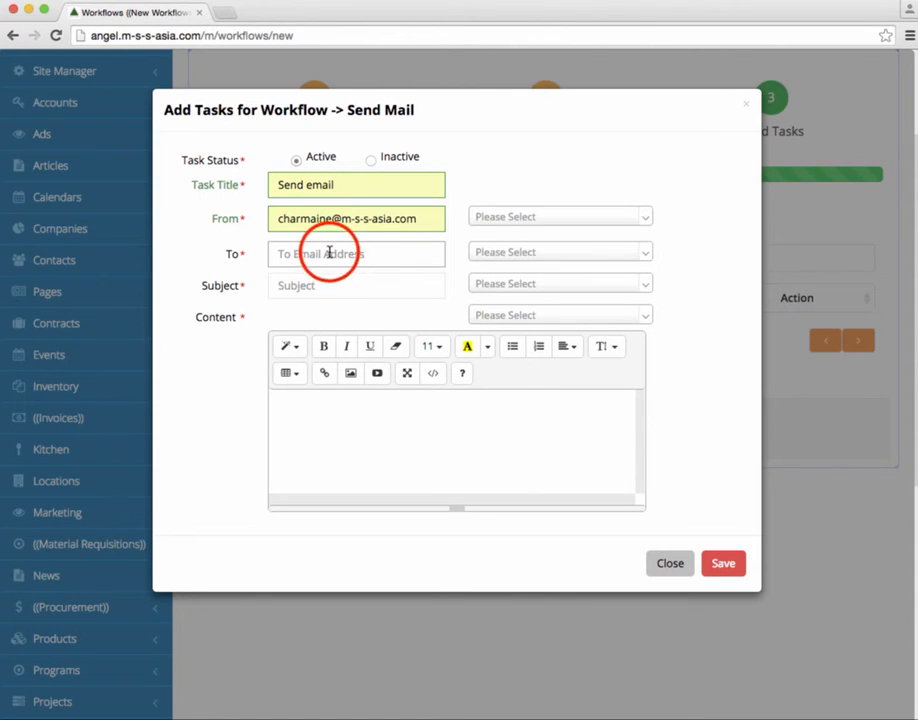
click(328, 251)
click(328, 285)
click(326, 293)
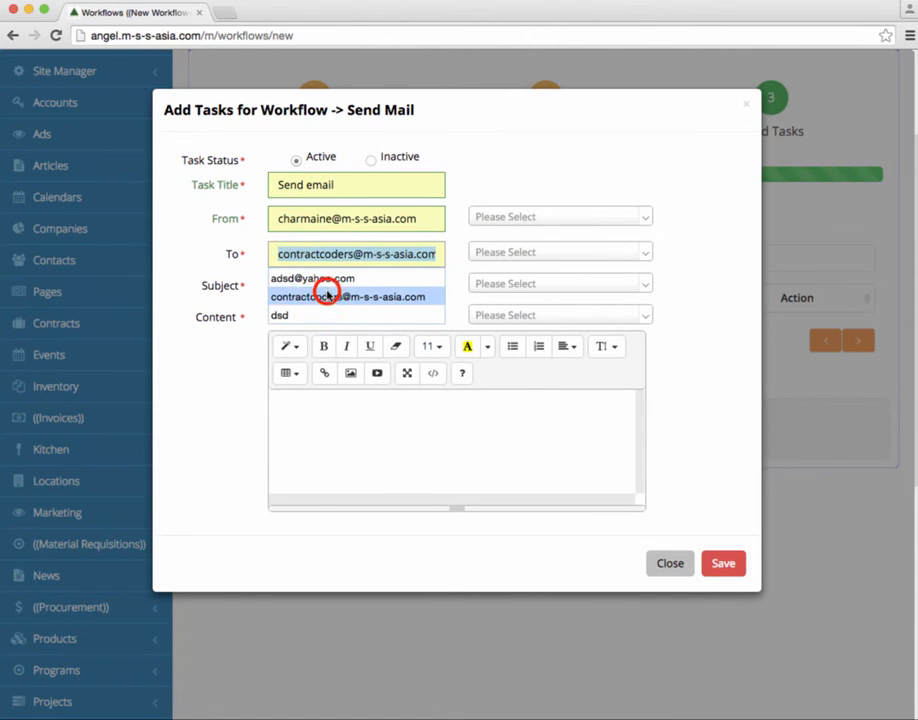
Enter "New Contract" as the subject of the mail task.
click(366, 285)
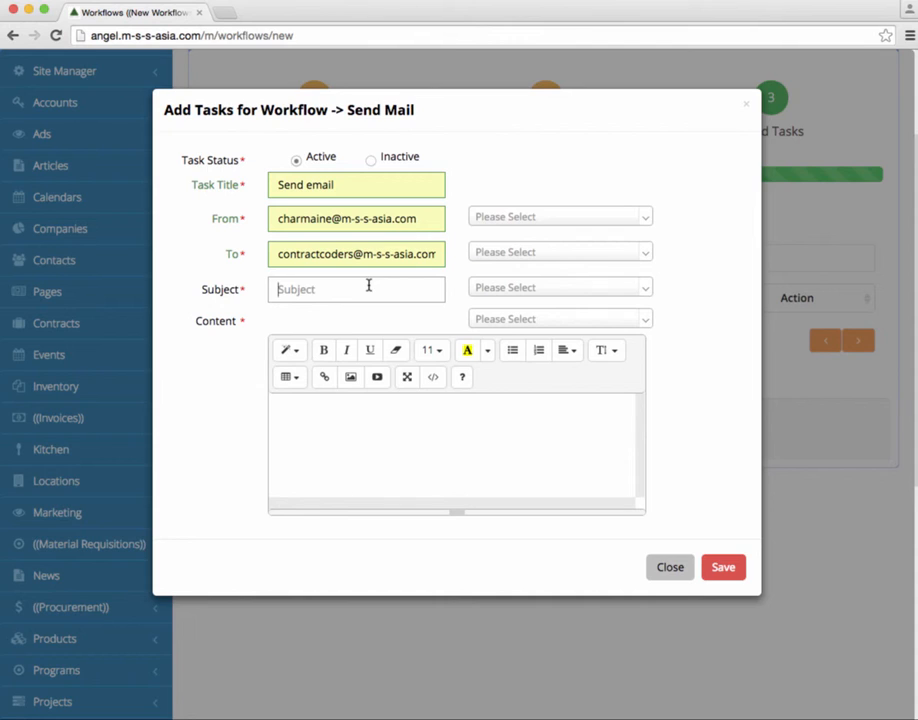
text(Send)
key(BackSpace)
key(BackSpace)
key(BackSpace)
key(BackSpace)
text(New Contract)
Write "Customer Name:" in the mail content and insert the contract's Customer Name field on the same line.
click(387, 432)
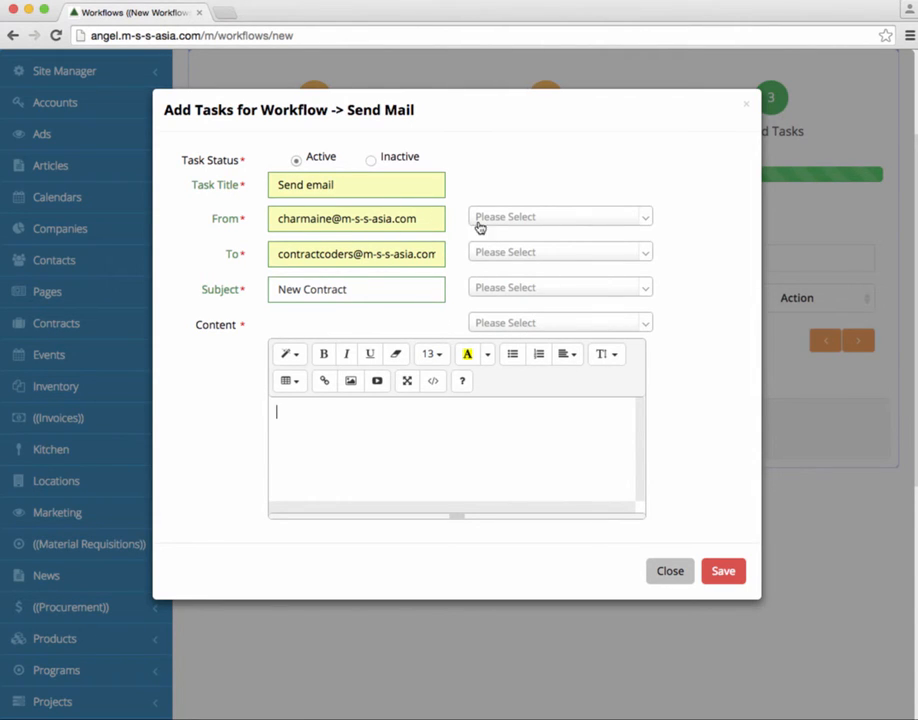
click(484, 424)
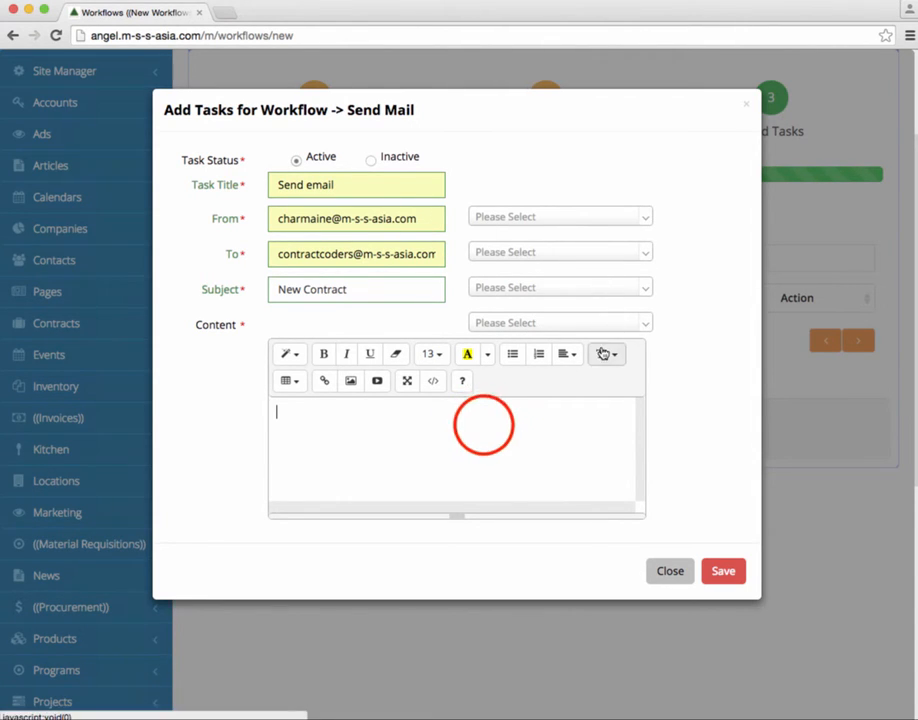
text(C)
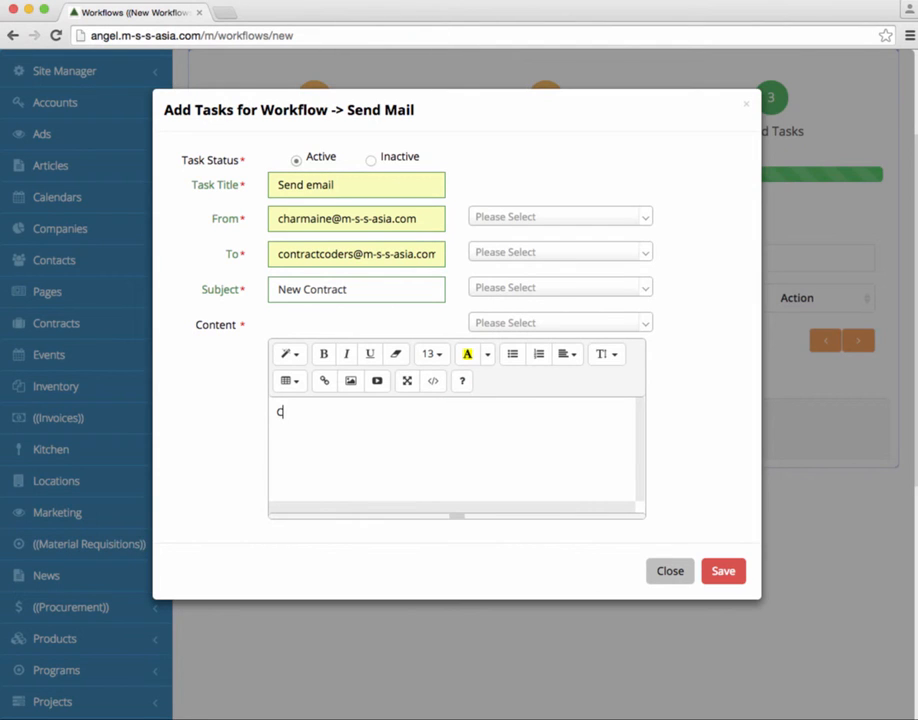
text(ustomer Name:)
click(644, 321)
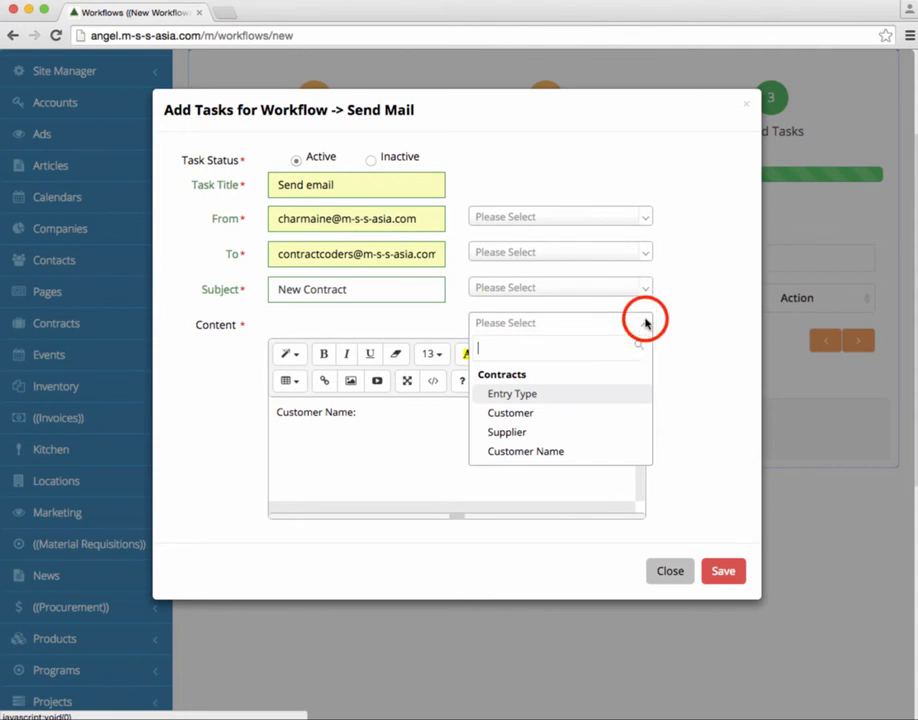
click(555, 449)
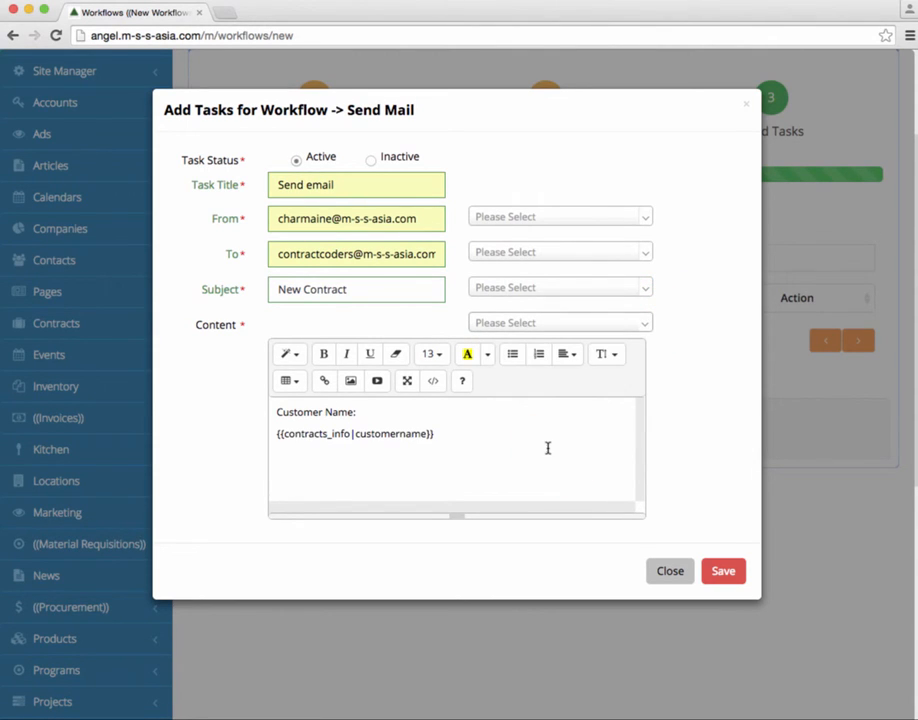
click(277, 436)
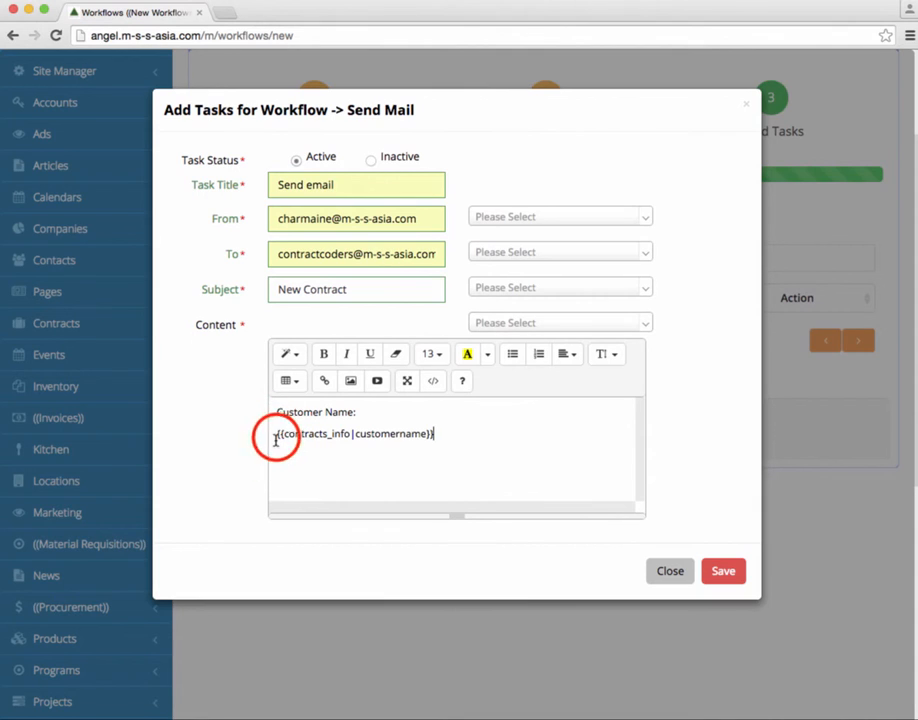
key(BackSpace)
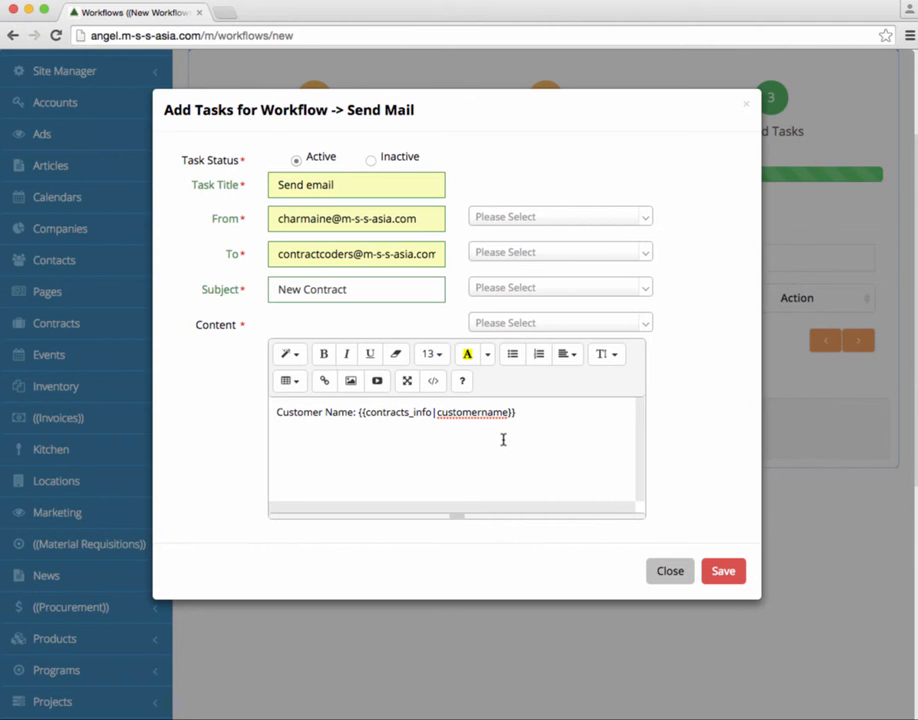
Save the Send Mail task and finish the workflow.
click(721, 570)
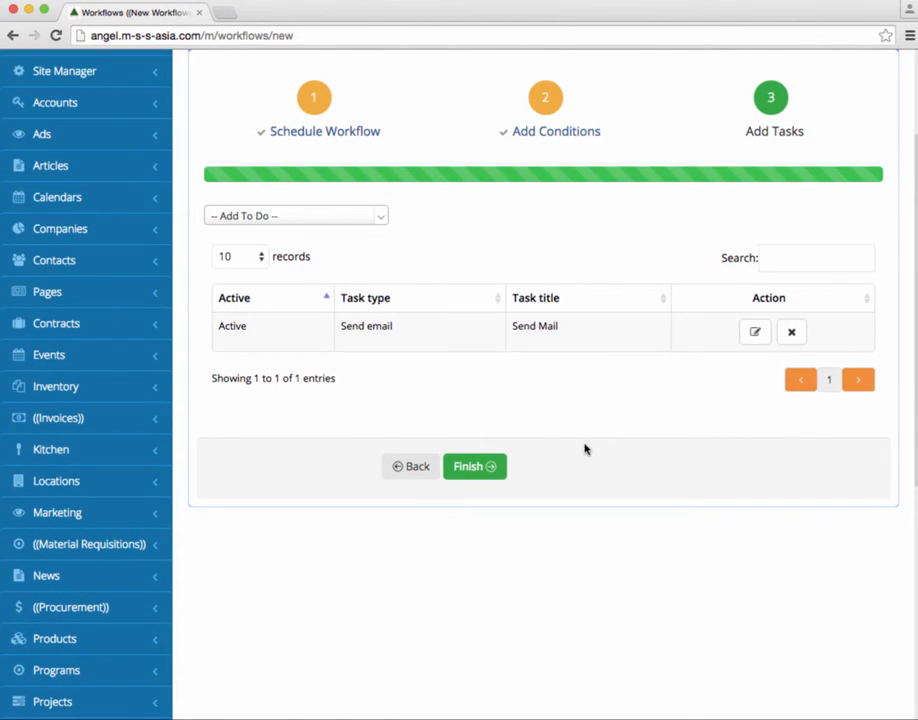
click(475, 469)
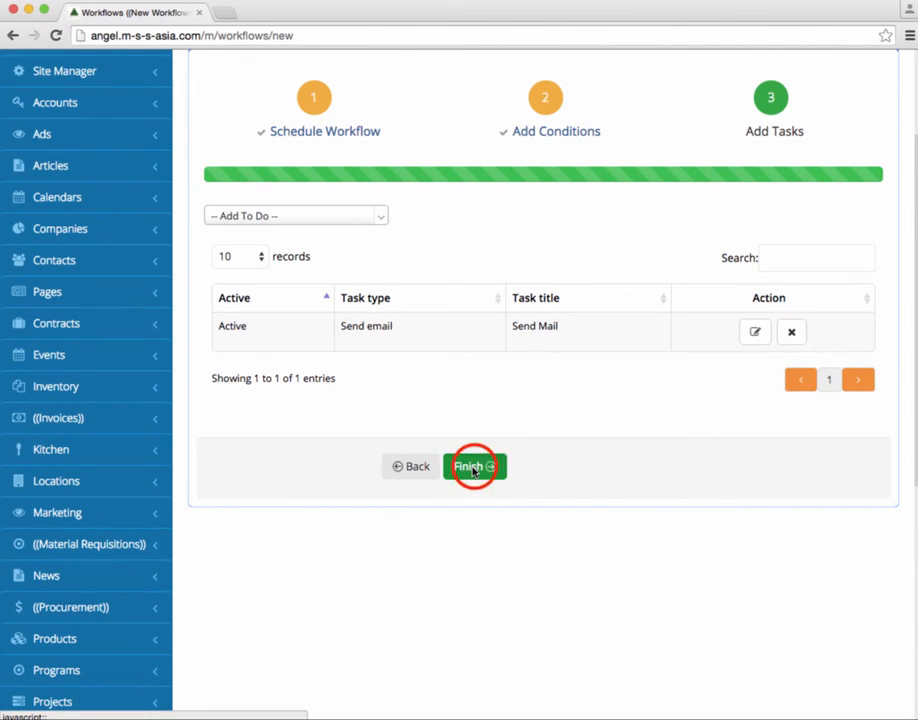